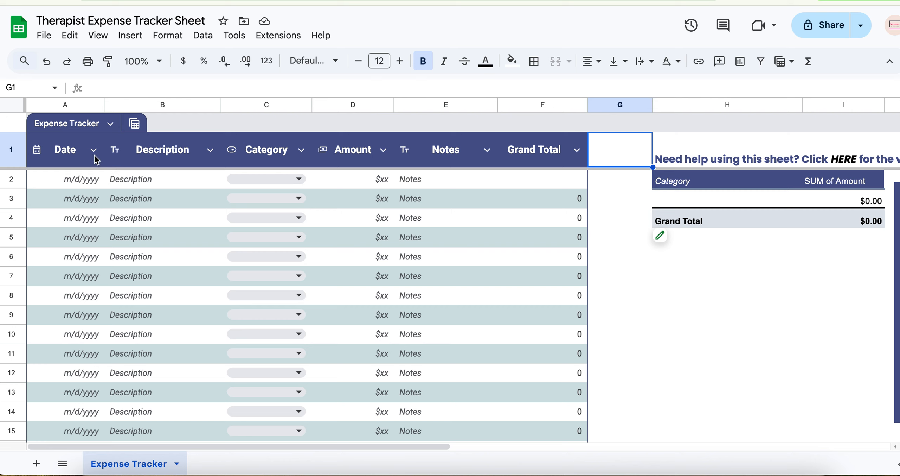
# - Describe the first expense in row 2 as Supply and categorize it as Office Supplies
pyautogui.doubleClick(154, 178)
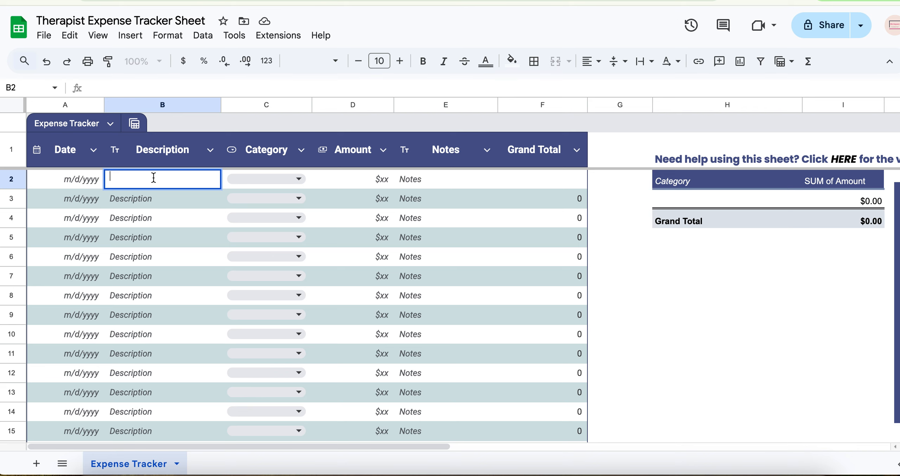
pyautogui.write('Supply')
pyautogui.click(298, 179)
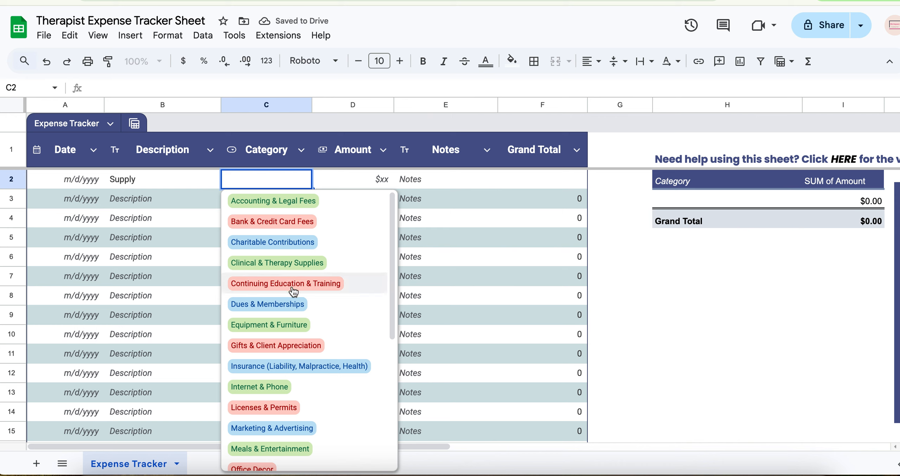
pyautogui.scroll(-4, 293, 285)
pyautogui.scroll(-3, 293, 292)
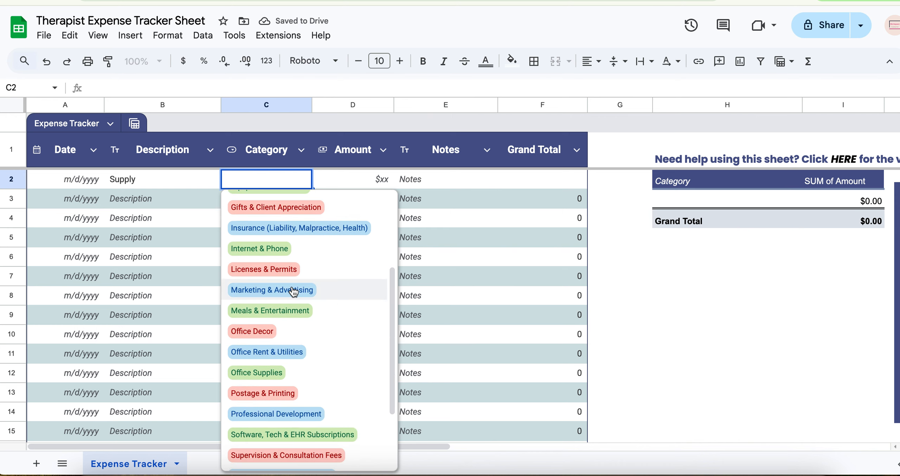
pyautogui.scroll(-3, 293, 292)
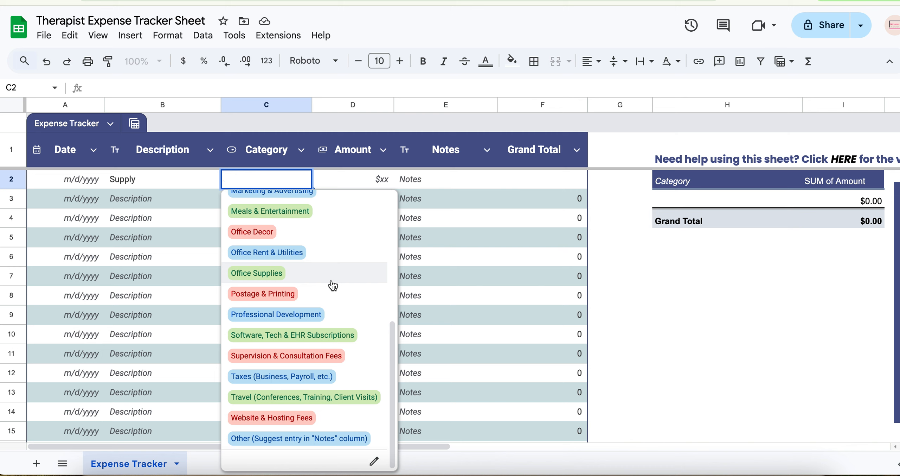
pyautogui.scroll(1, 333, 285)
pyautogui.scroll(3, 332, 285)
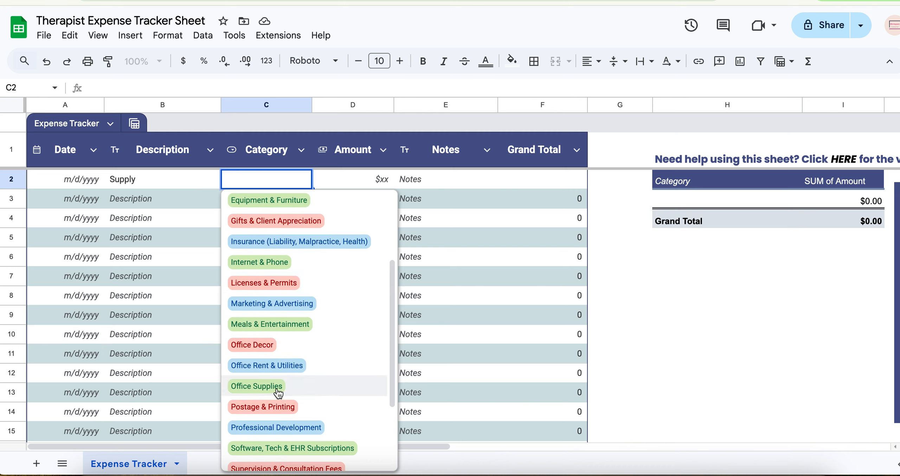
pyautogui.click(257, 386)
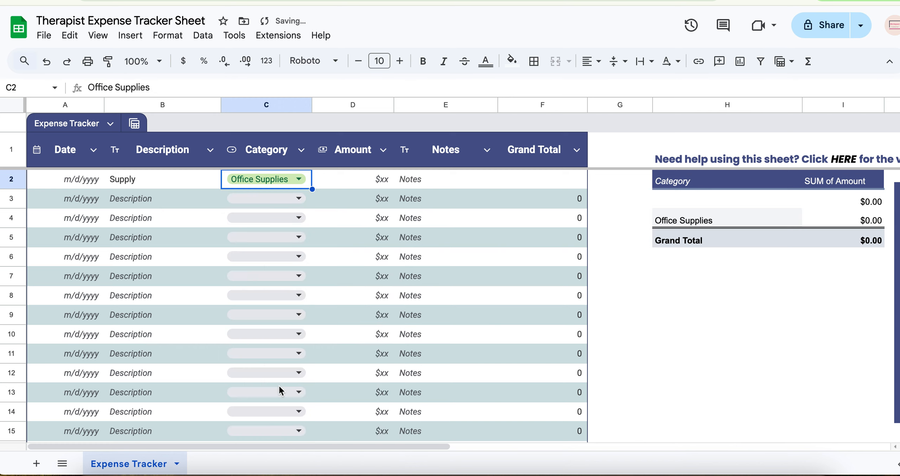
# - Enter 25 as the amount of the Supply expense in row 2
pyautogui.doubleClick(374, 179)
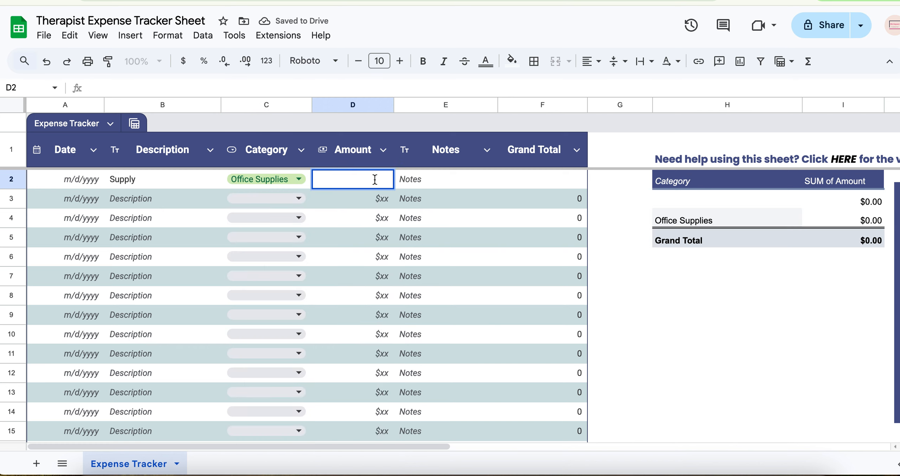
pyautogui.write('25')
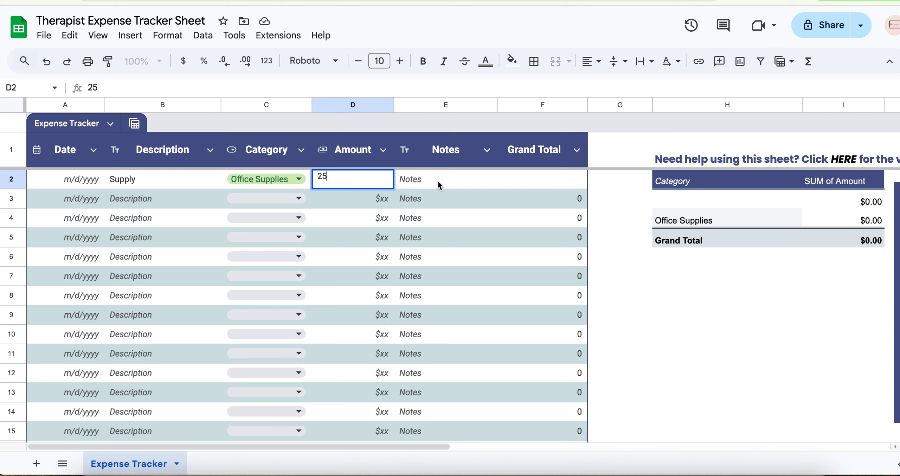
pyautogui.press('Return')
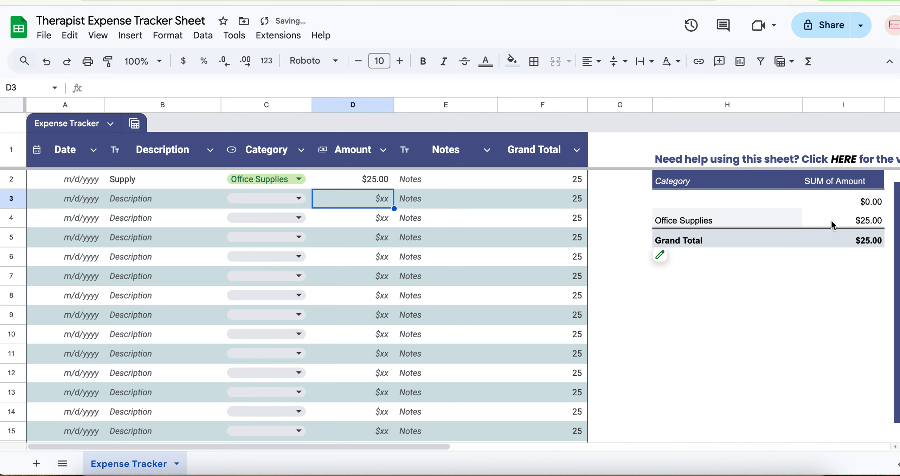
# - Date the expense in row 3 as 2/21/2025 and categorize it as Bank & Credit Card Fees
pyautogui.hscroll(3, 844, 239)
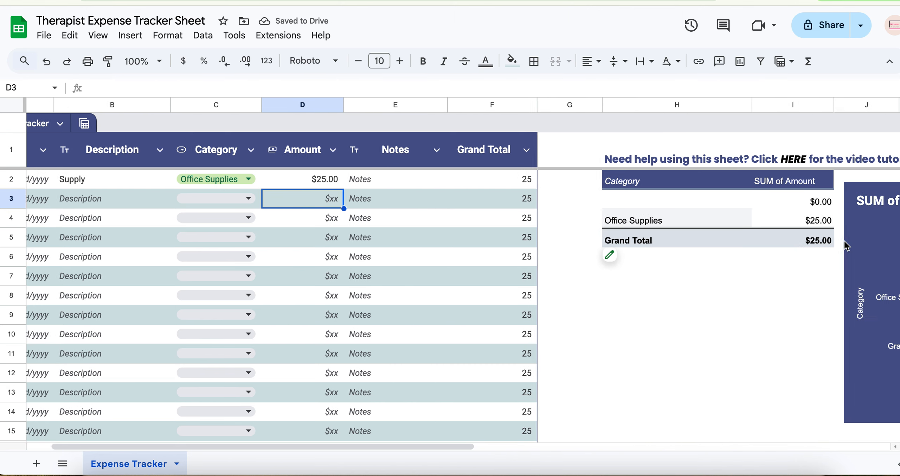
pyautogui.hscroll(-3, 788, 257)
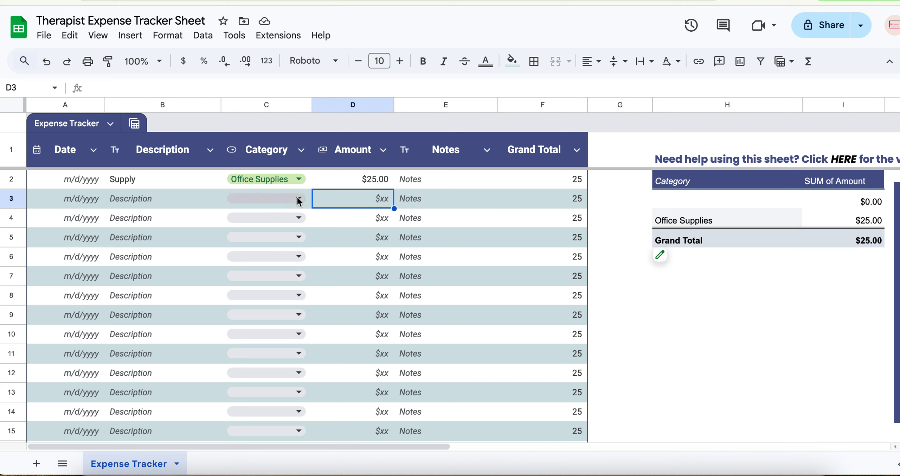
pyautogui.doubleClick(91, 200)
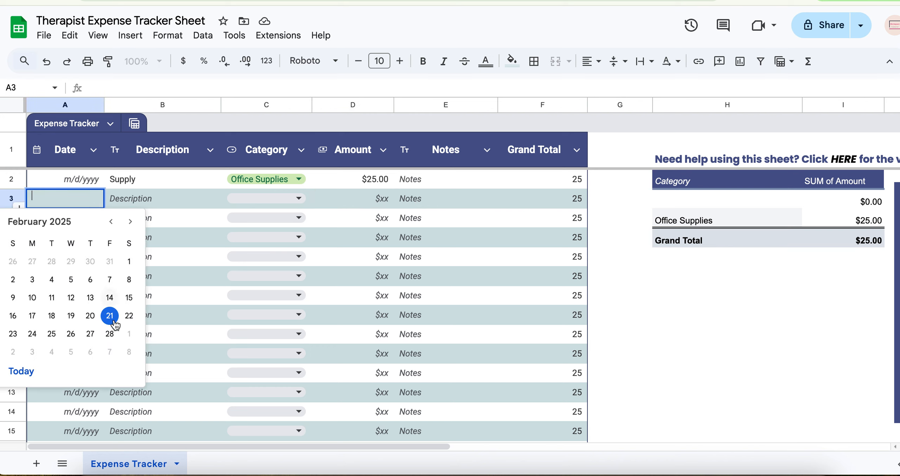
pyautogui.click(112, 315)
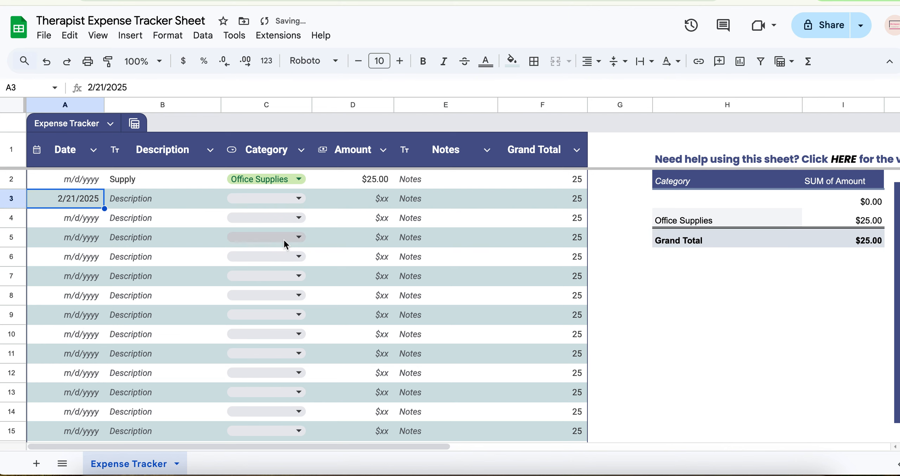
pyautogui.click(299, 199)
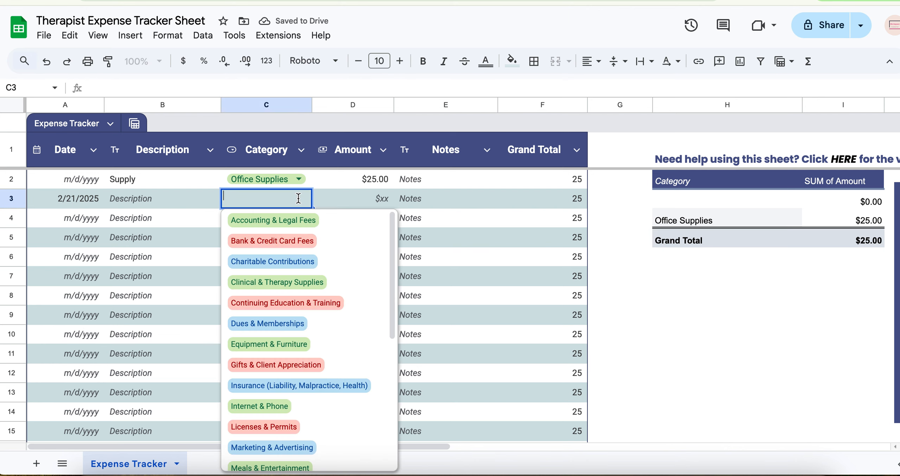
pyautogui.click(297, 241)
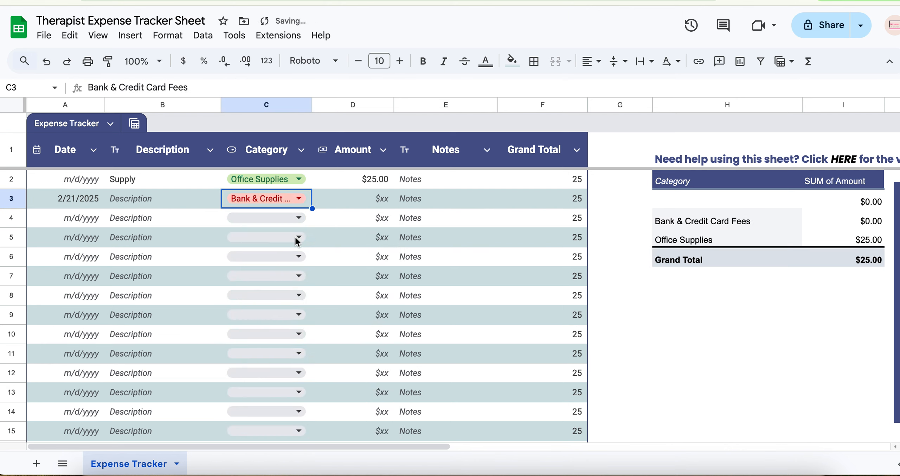
# - Enter 35 as the amount of the Bank & Credit Card Fees expense in row 3
pyautogui.doubleClick(382, 195)
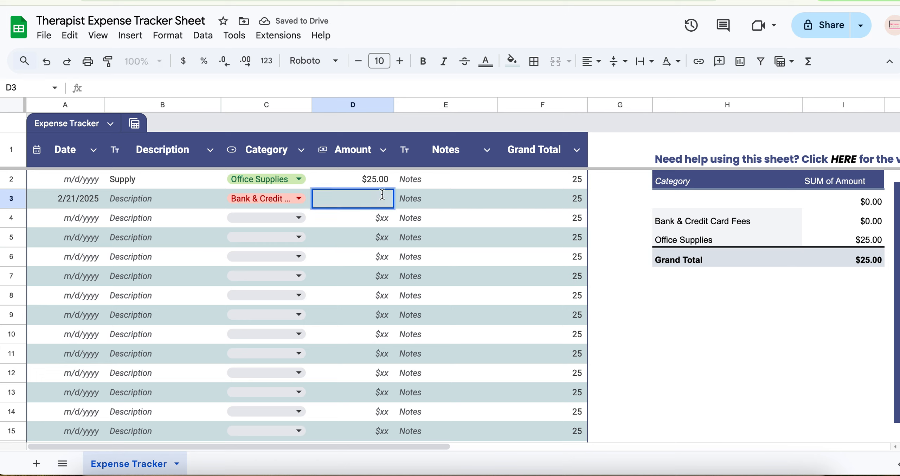
pyautogui.write('35')
pyautogui.press('Return')
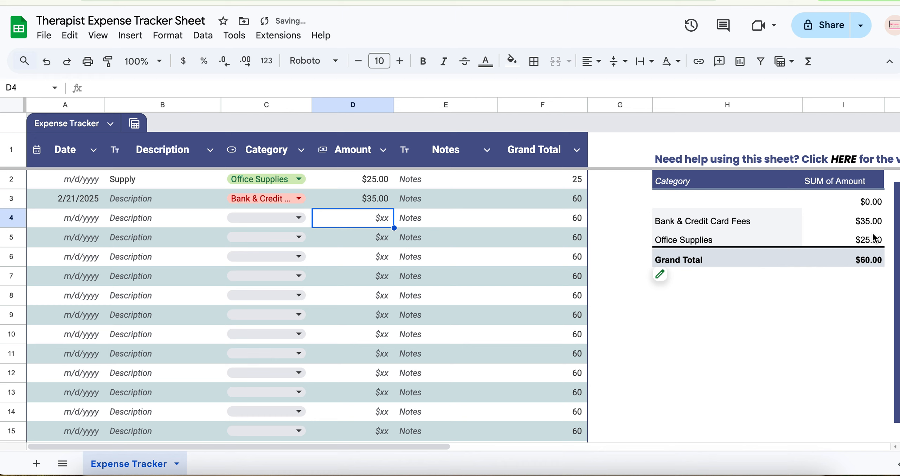
# - Categorize the expense in row 4 as Continuing Education & Training and set its amount to 100
pyautogui.click(302, 216)
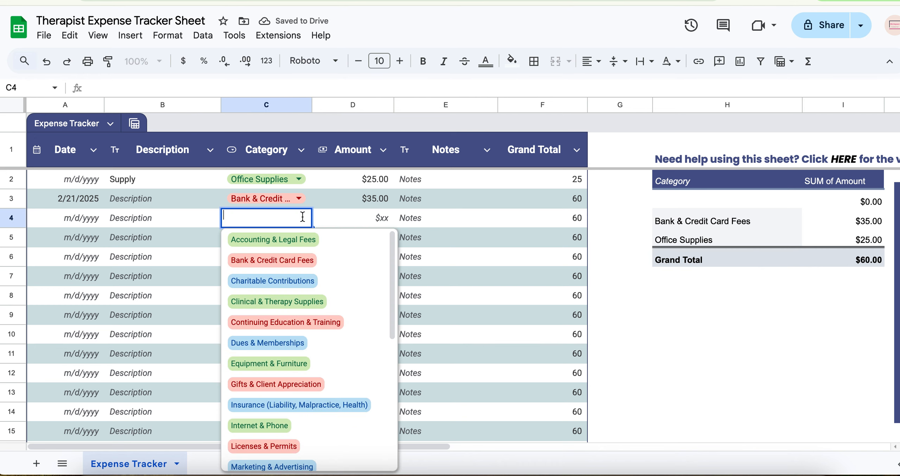
pyautogui.click(313, 320)
pyautogui.doubleClick(387, 218)
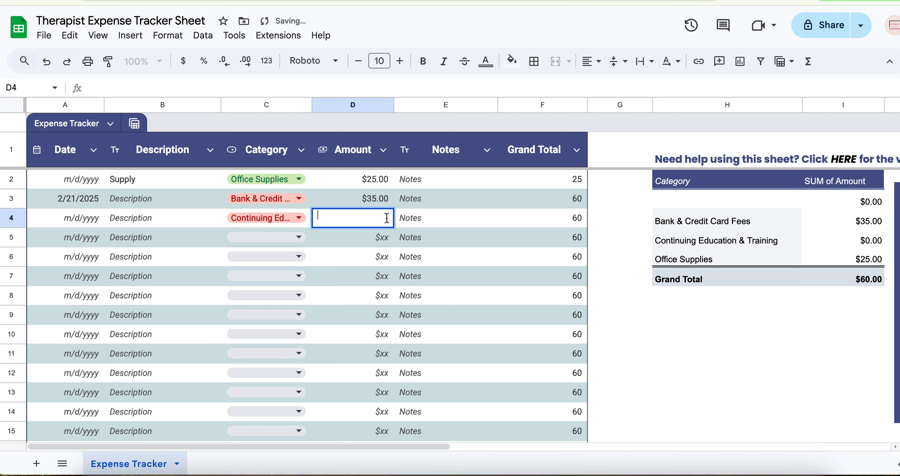
pyautogui.write('100')
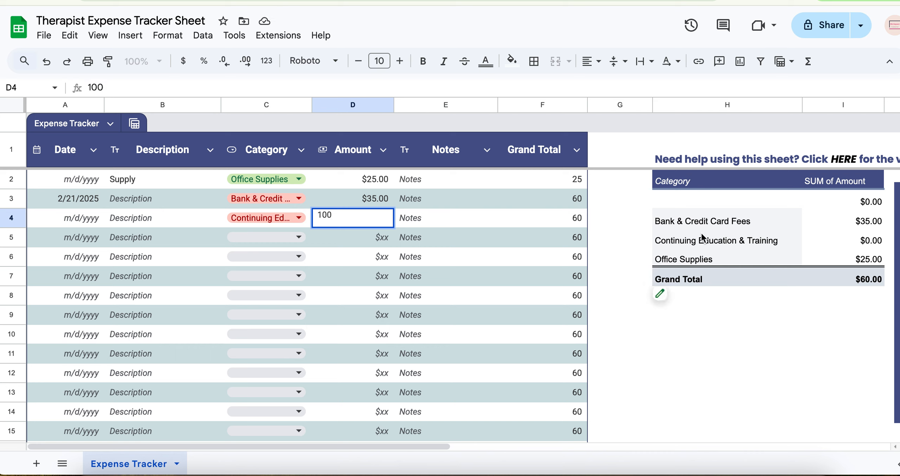
pyautogui.press('Return')
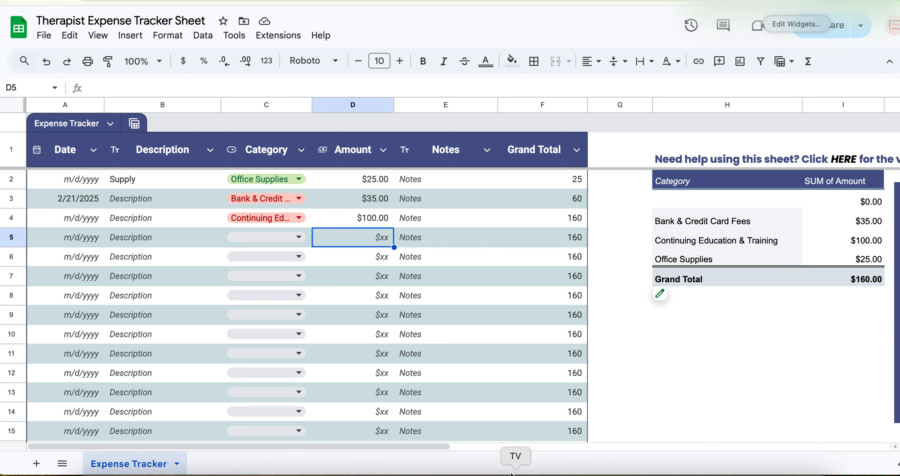
# - Examine the SUM of Amount chart and the category list in column Y, selecting the empty cell Y26 below its last entry
pyautogui.moveTo(434, 444); pyautogui.dragTo(657, 448)
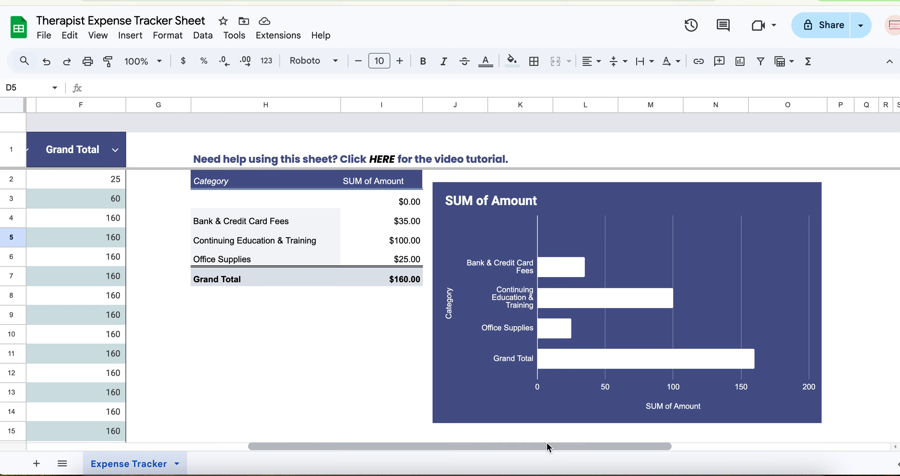
pyautogui.moveTo(547, 444); pyautogui.dragTo(745, 446)
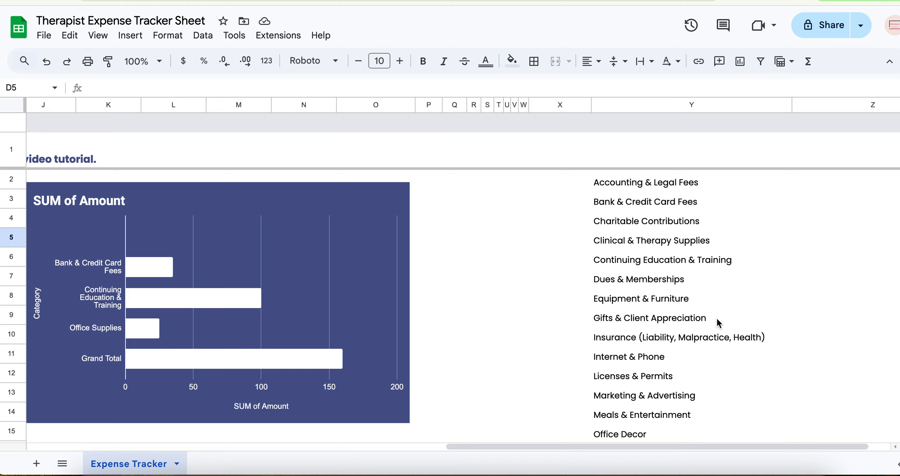
pyautogui.scroll(-6, 717, 322)
pyautogui.scroll(3, 717, 321)
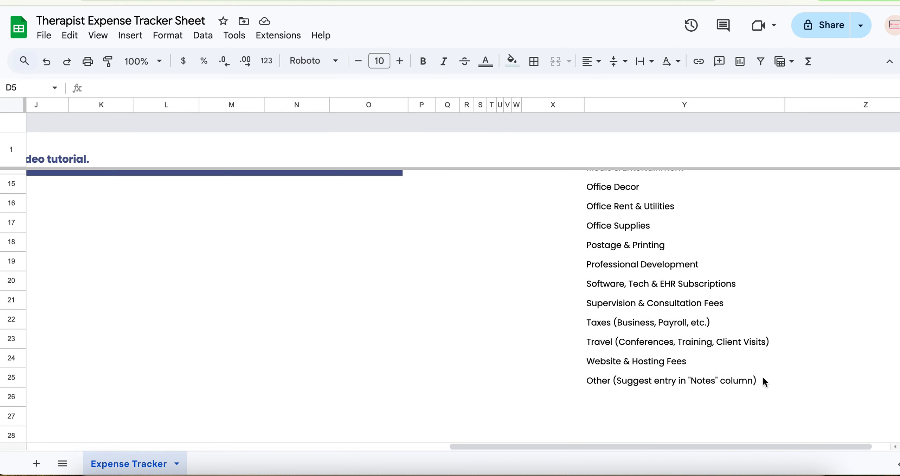
pyautogui.click(759, 386)
pyautogui.click(748, 397)
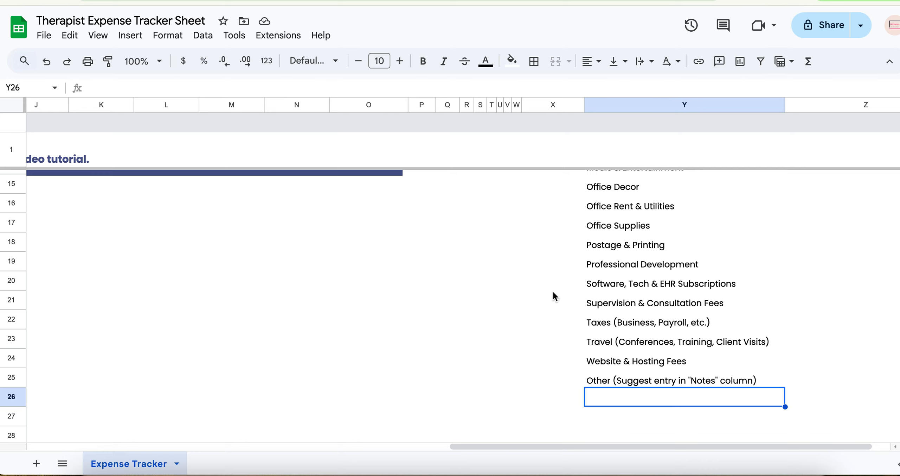
# - Open the category choices for row 13 and compare them with the category list in column Y
pyautogui.hscroll(-10, 554, 296)
pyautogui.hscroll(-5, 554, 293)
pyautogui.scroll(1, 553, 293)
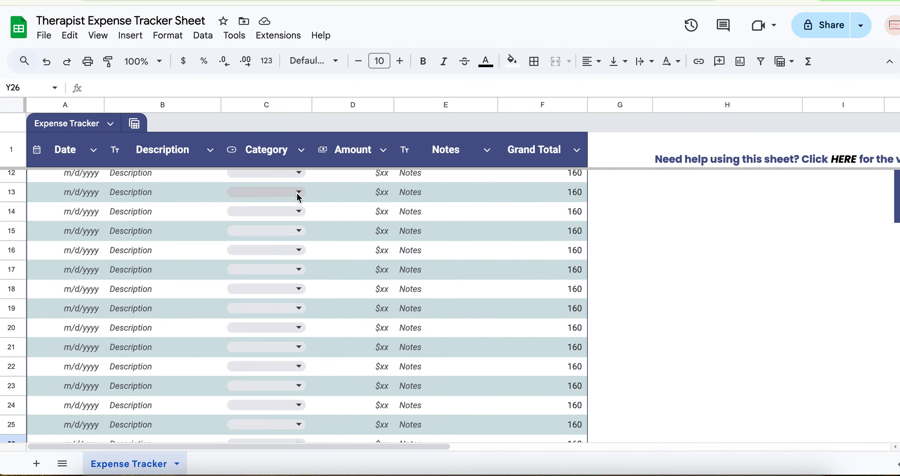
pyautogui.click(299, 192)
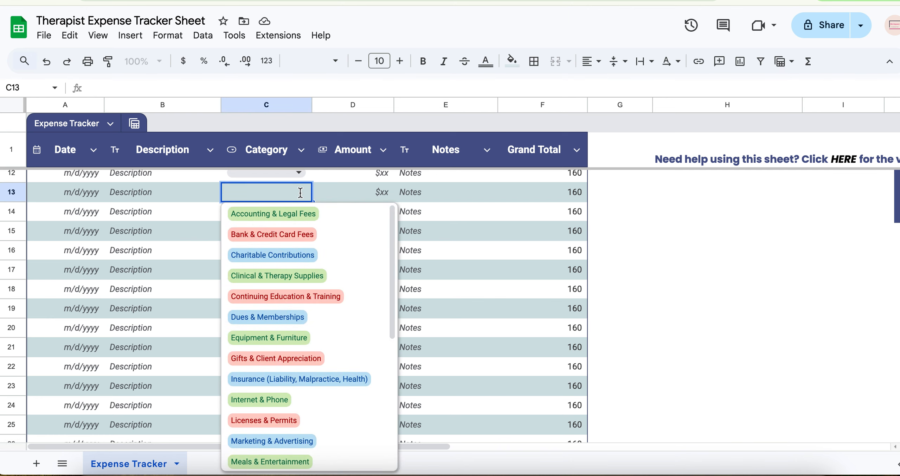
pyautogui.hscroll(10, 592, 235)
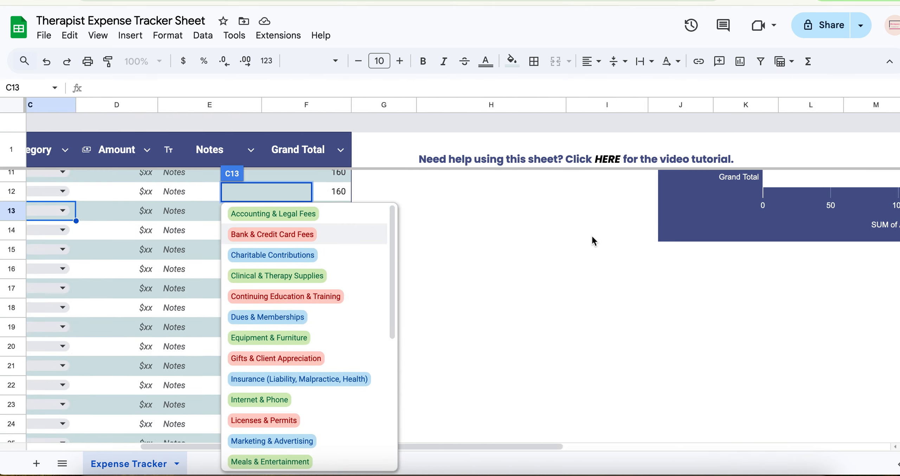
pyautogui.hscroll(5, 593, 235)
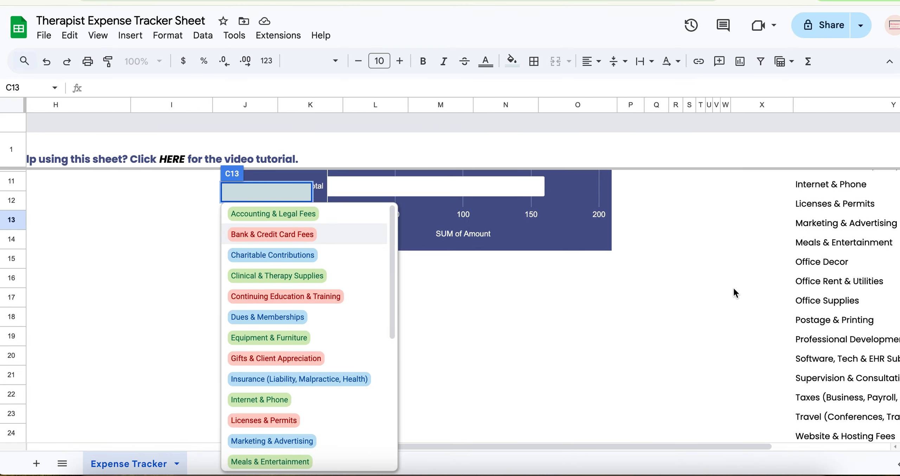
pyautogui.click(781, 302)
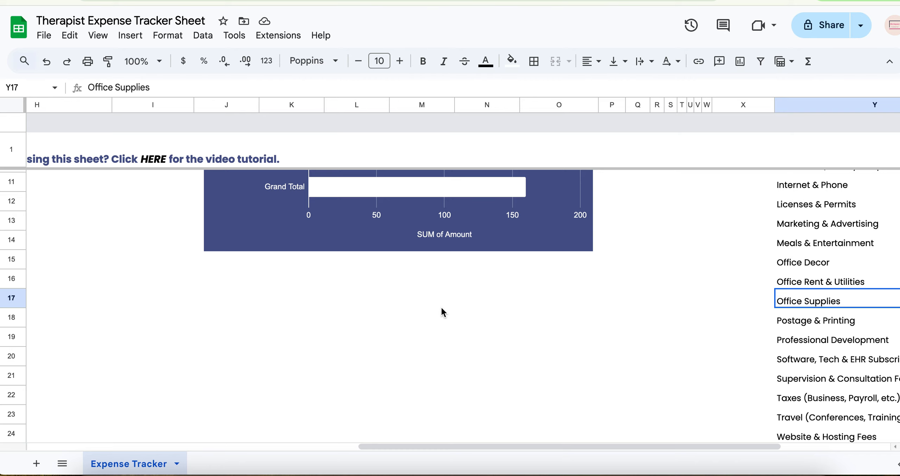
pyautogui.scroll(-1, 828, 312)
pyautogui.hscroll(1, 828, 312)
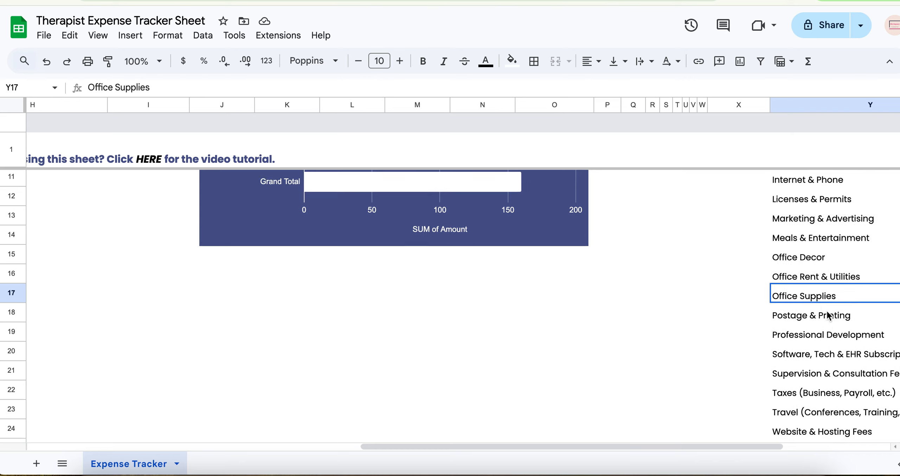
pyautogui.scroll(-2, 827, 311)
pyautogui.scroll(4, 826, 309)
pyautogui.hscroll(-2, 500, 306)
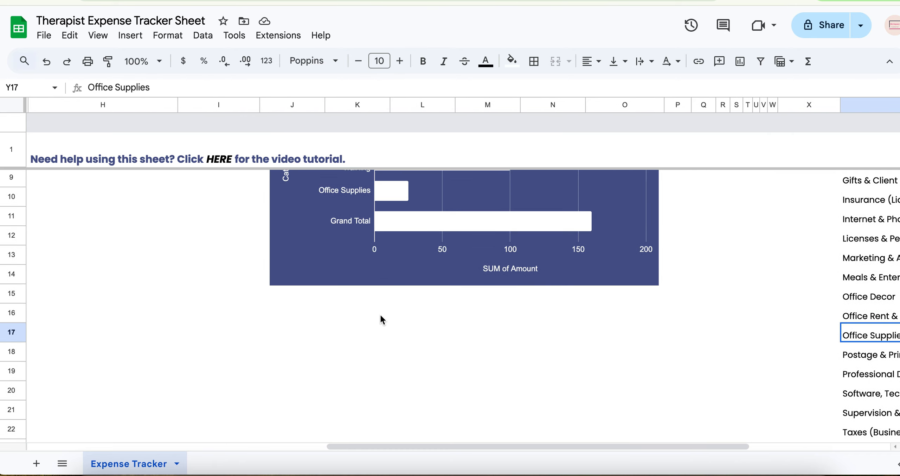
# - Review the tracker's category column, the category summary table and the SUM of Amount chart
pyautogui.hscroll(-15, 380, 314)
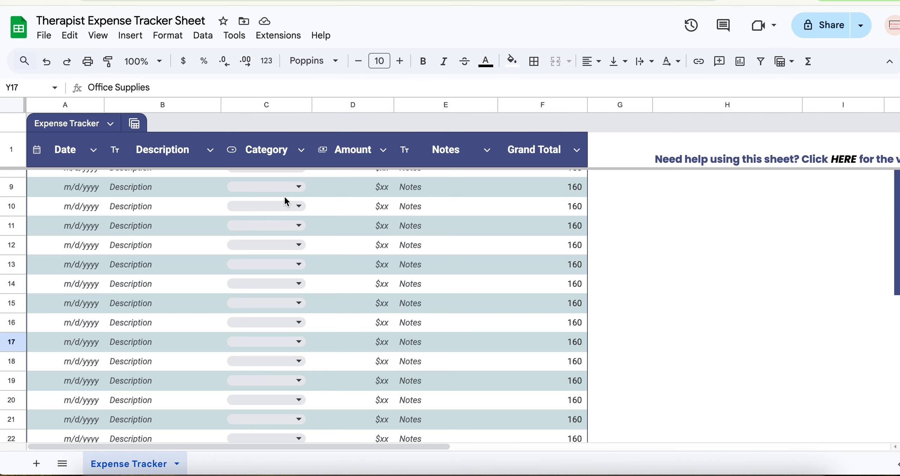
pyautogui.hscroll(10, 477, 265)
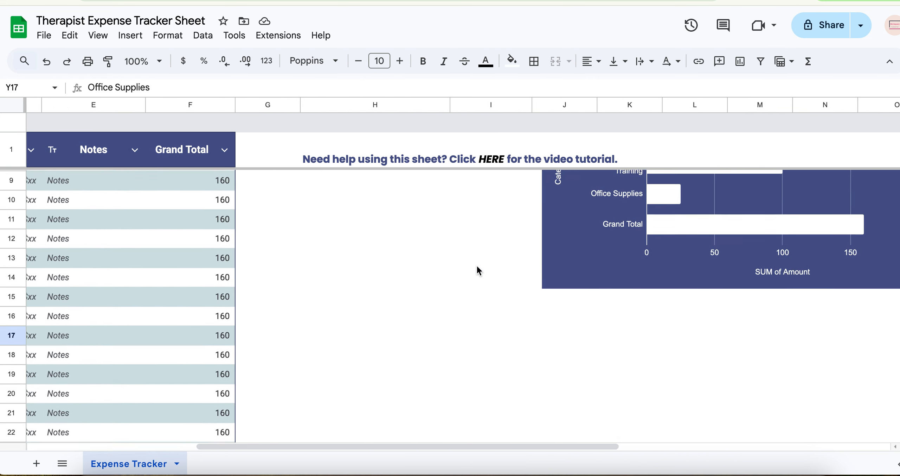
pyautogui.scroll(3, 477, 265)
pyautogui.scroll(1, 477, 265)
pyautogui.hscroll(-1, 477, 264)
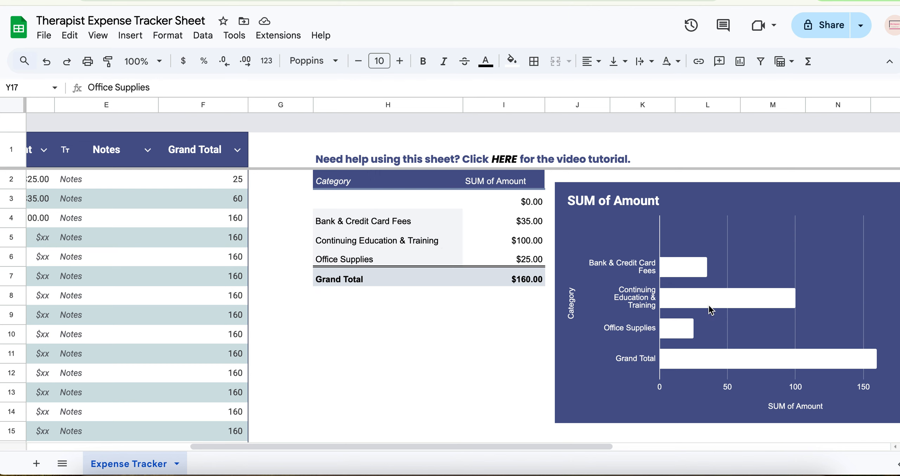
# - Undo the sample expense entries in rows 4 and 3, plus the category and amount entered in row 2
pyautogui.hscroll(-8, 326, 322)
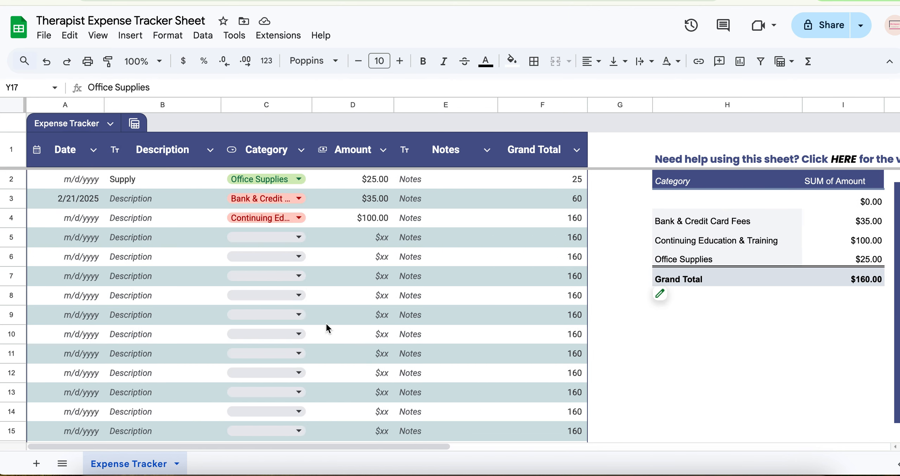
pyautogui.click(47, 62)
pyautogui.click(47, 62)
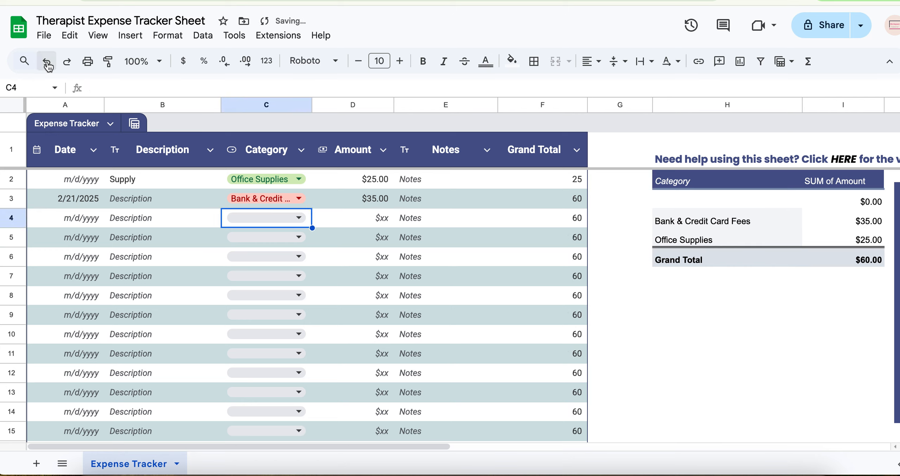
pyautogui.click(47, 62)
pyautogui.click(47, 62)
pyautogui.click(47, 62)
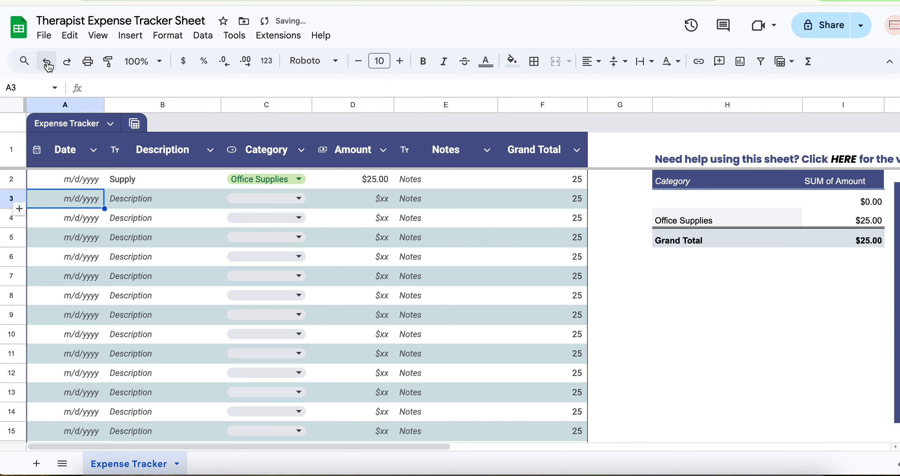
pyautogui.click(46, 62)
pyautogui.click(47, 62)
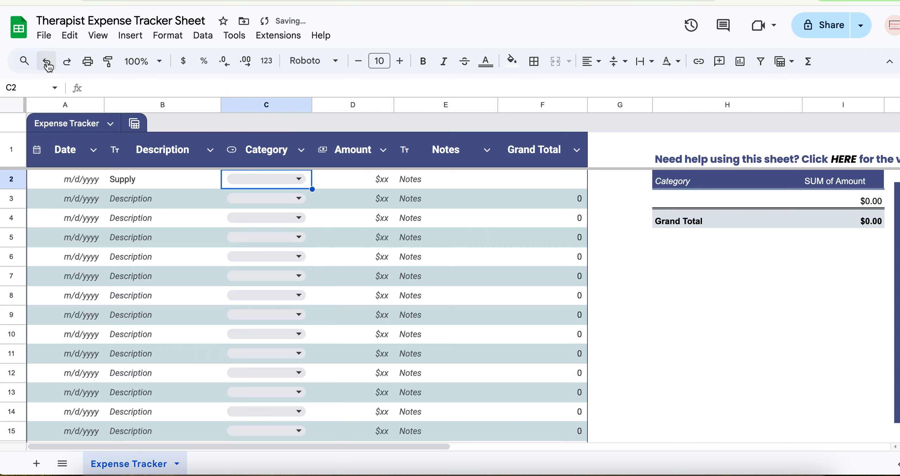
# - Examine the category summary table, the SUM of Amount chart and the category list in column Y after clearing the sample expenses
pyautogui.hscroll(5, 539, 263)
pyautogui.scroll(-1, 539, 263)
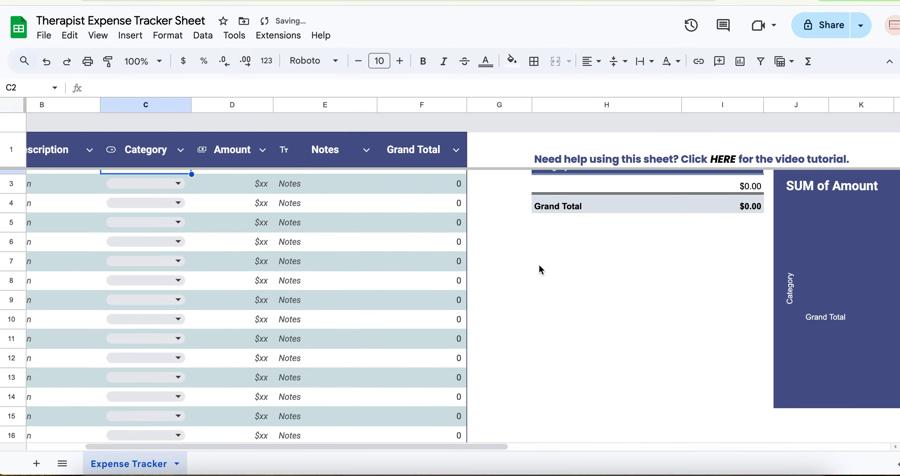
pyautogui.hscroll(15, 540, 266)
pyautogui.scroll(1, 539, 266)
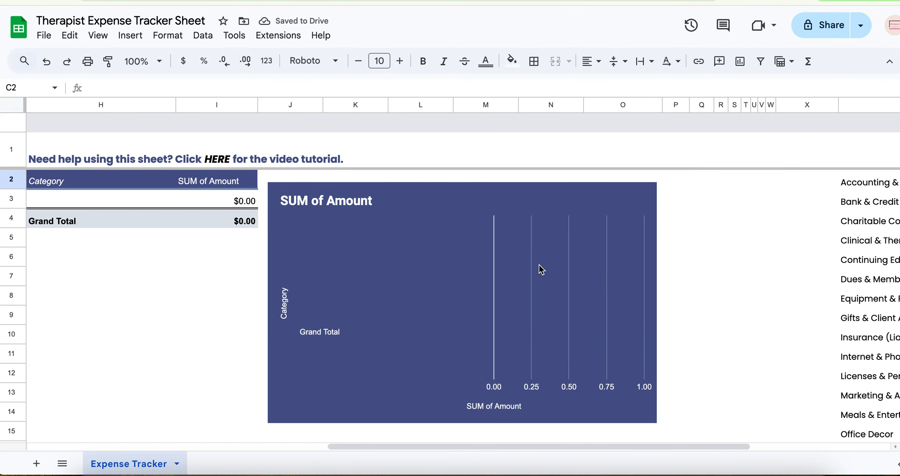
pyautogui.hscroll(2, 541, 269)
pyautogui.scroll(-1, 541, 270)
pyautogui.scroll(1, 541, 269)
pyautogui.hscroll(-2, 541, 270)
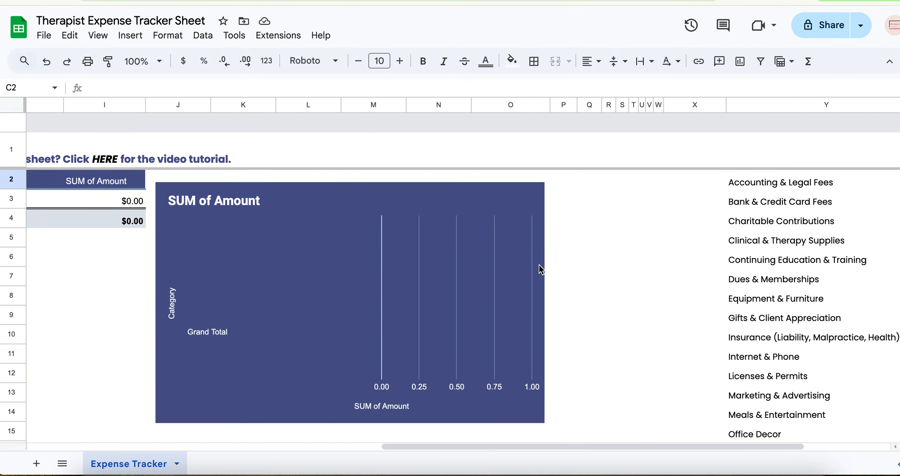
pyautogui.hscroll(-5, 541, 269)
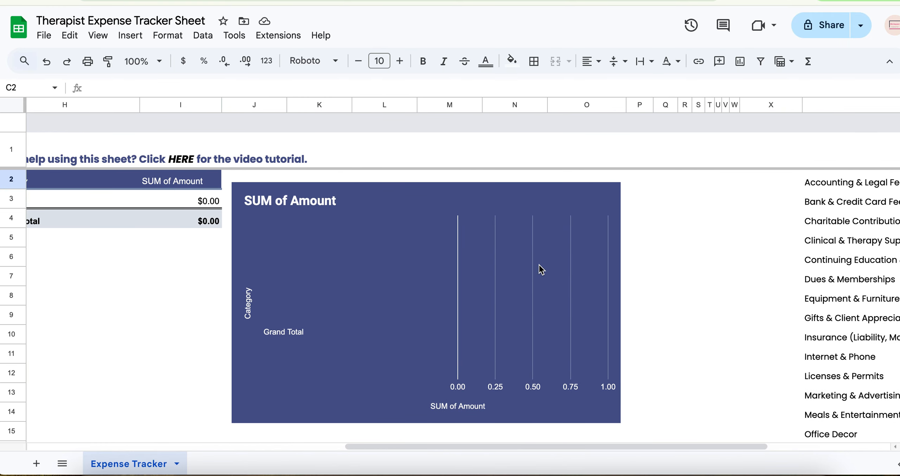
pyautogui.hscroll(-16, 540, 269)
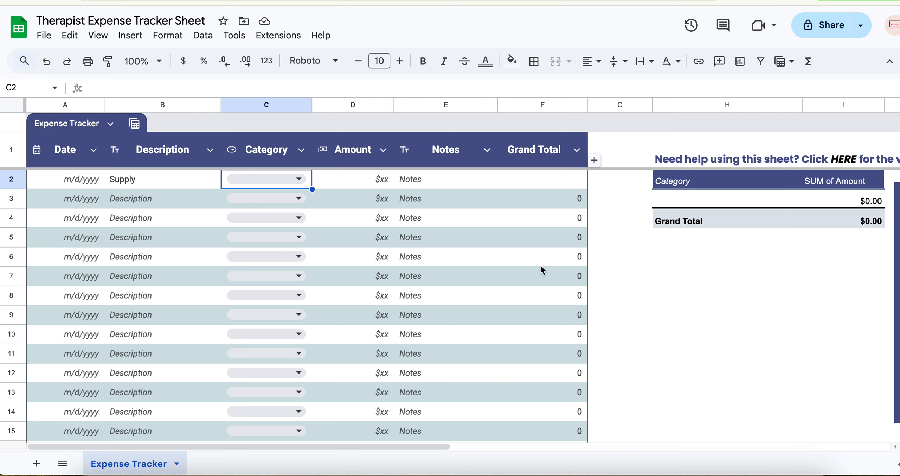
pyautogui.scroll(-5, 541, 265)
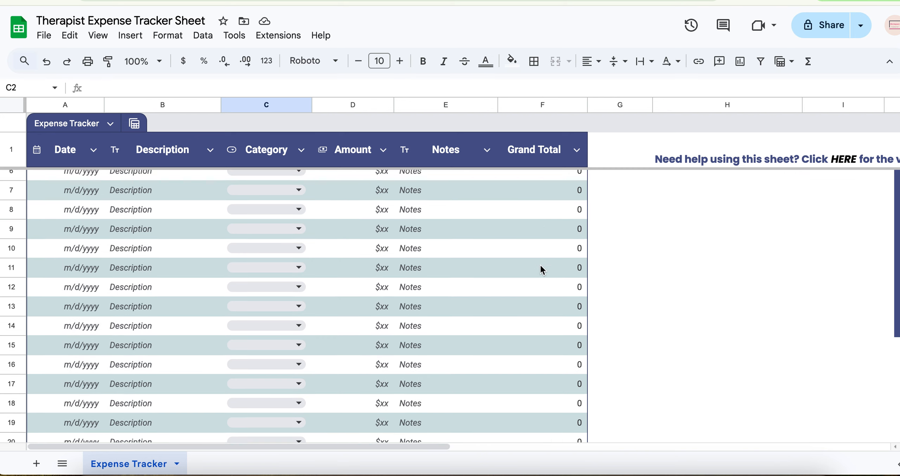
pyautogui.scroll(5, 540, 264)
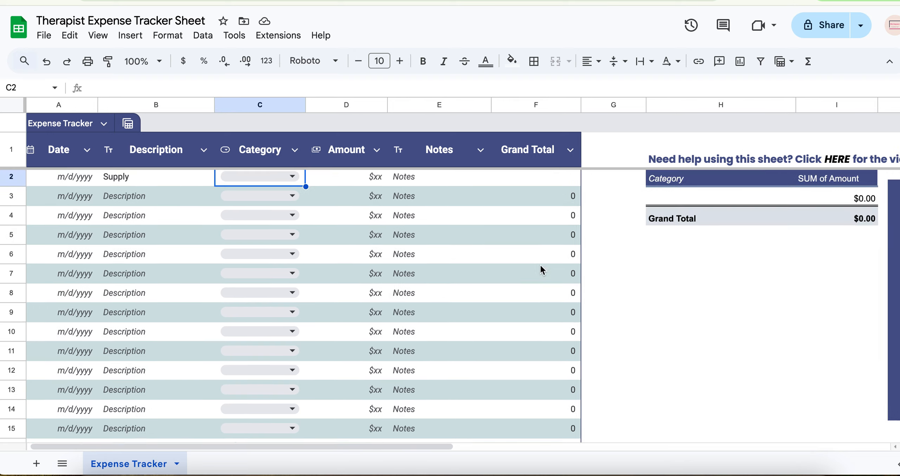
pyautogui.hscroll(-1, 540, 264)
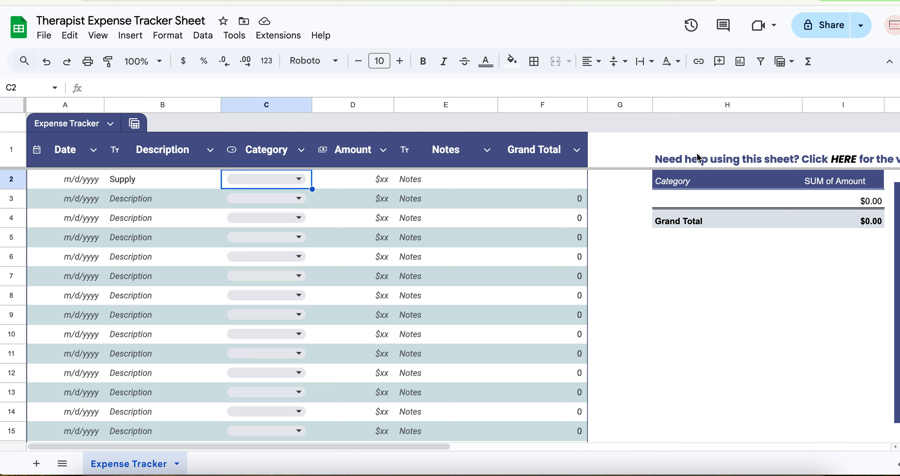
pyautogui.hscroll(3, 652, 224)
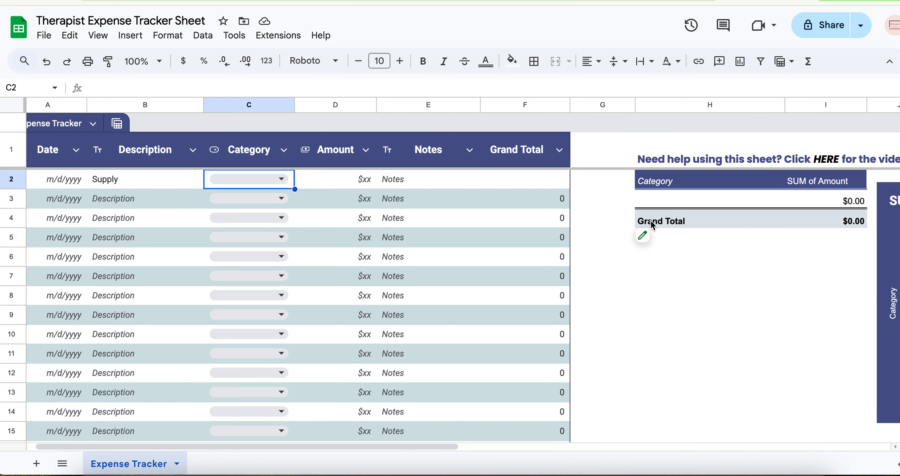
pyautogui.hscroll(-3, 652, 224)
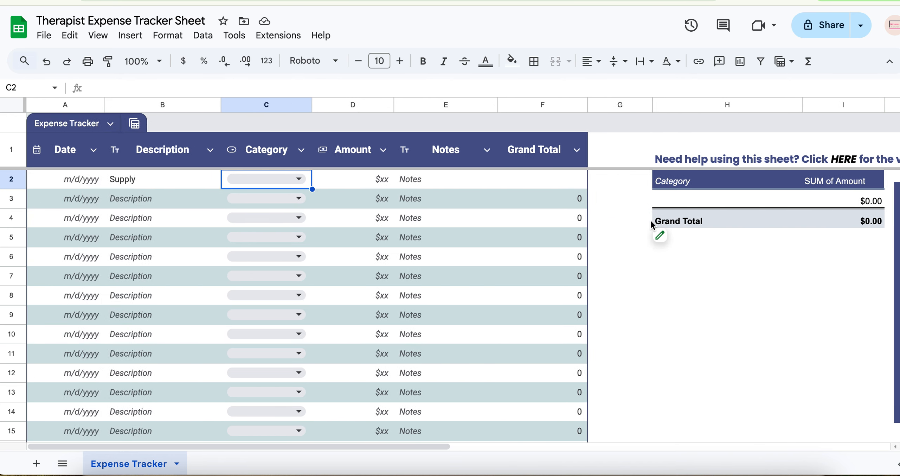